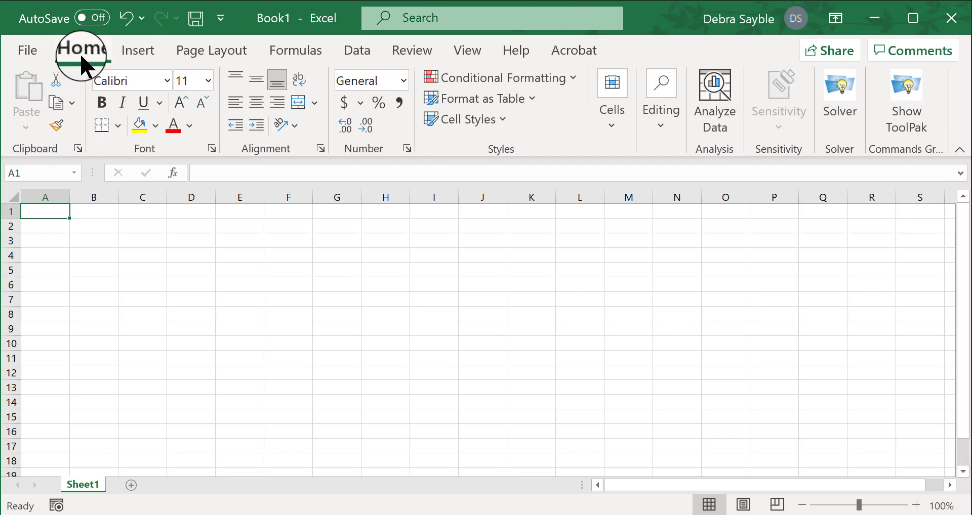
click(141, 58)
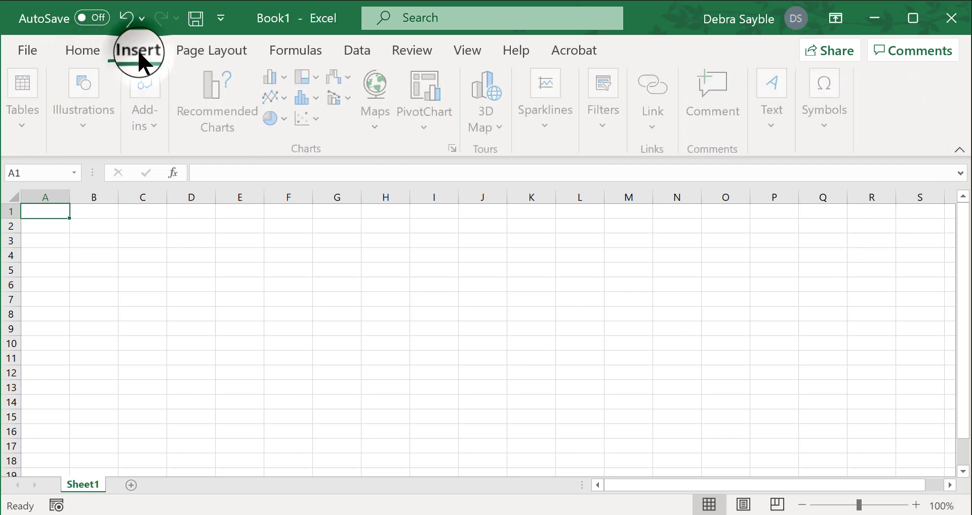
click(218, 56)
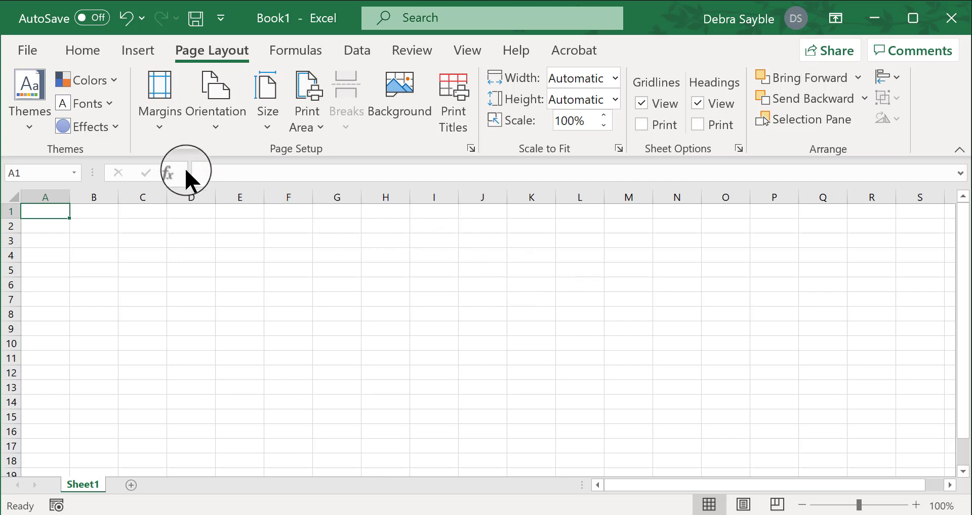
click(89, 56)
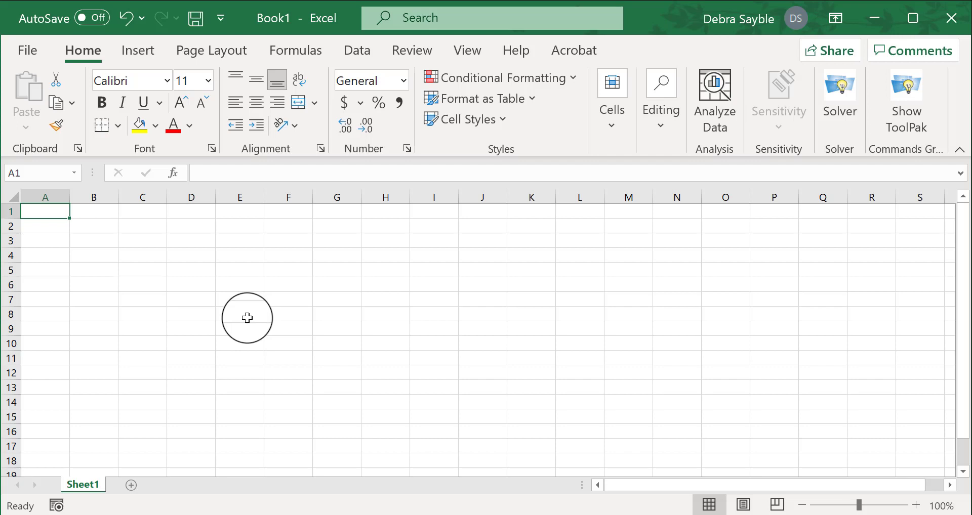
- Select several cells in turn, including D5, F8 and C4, to check how the Name Box shows each cell's reference
click(191, 269)
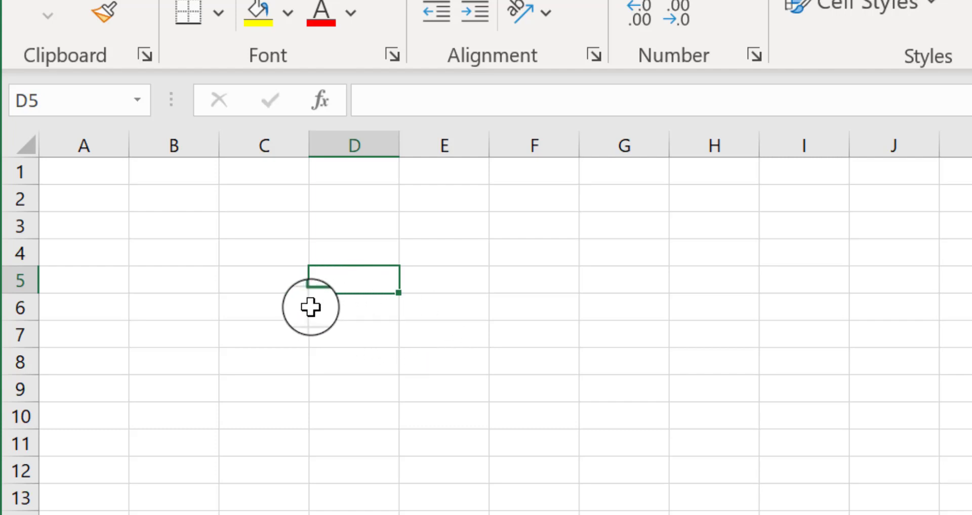
click(527, 353)
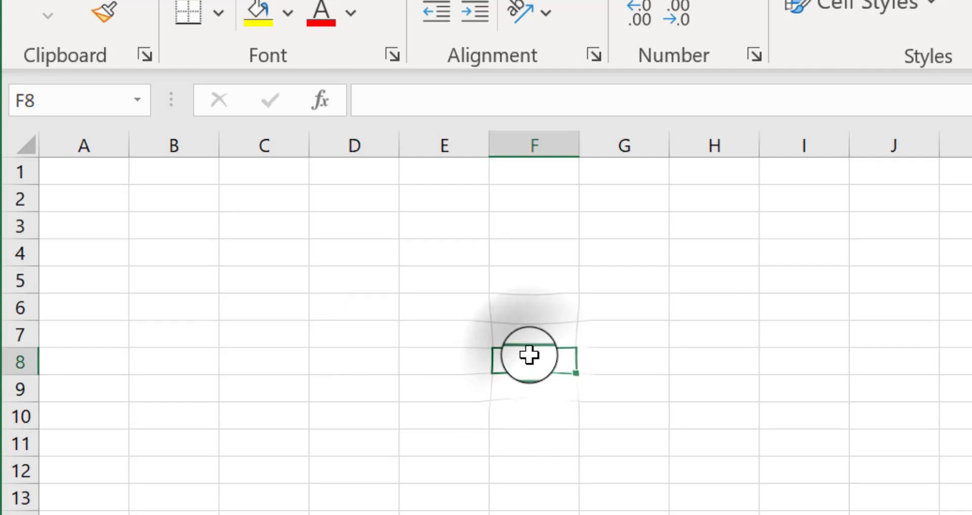
click(425, 300)
click(344, 274)
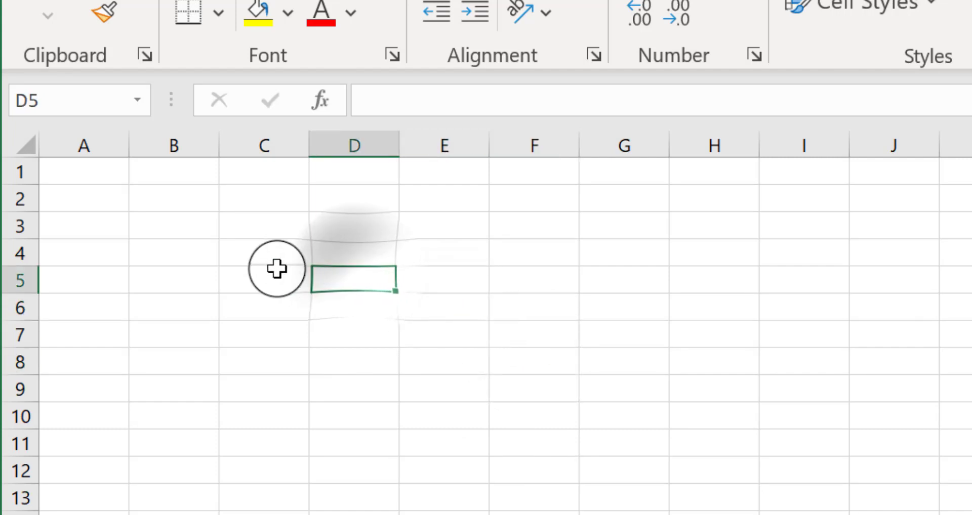
click(260, 252)
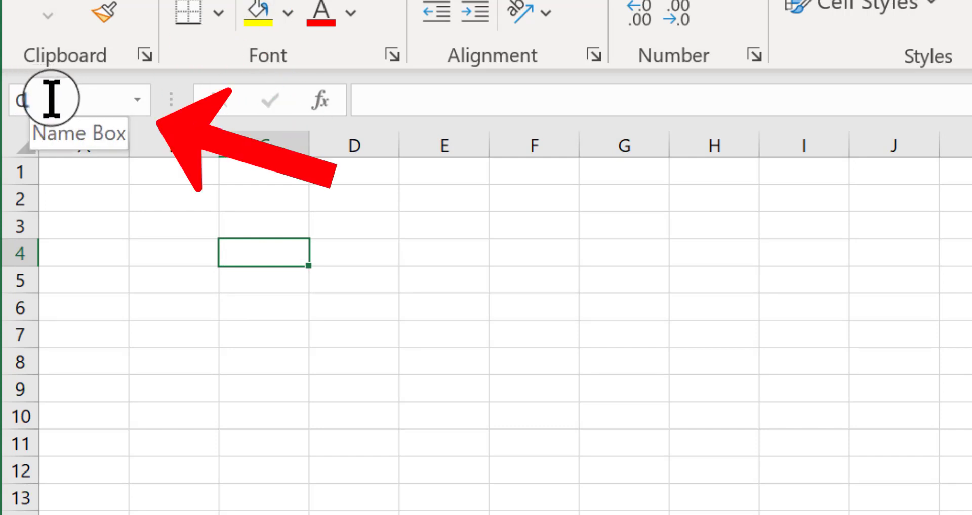
click(255, 257)
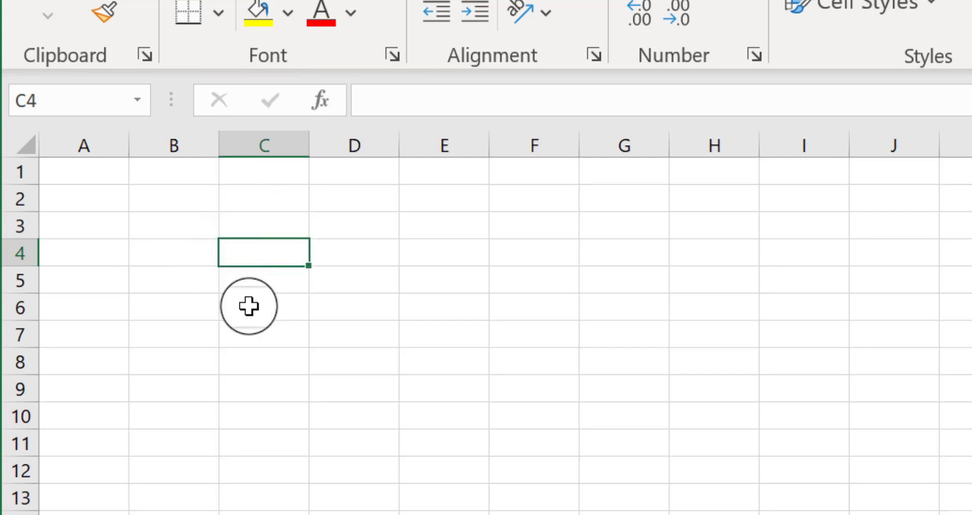
click(95, 172)
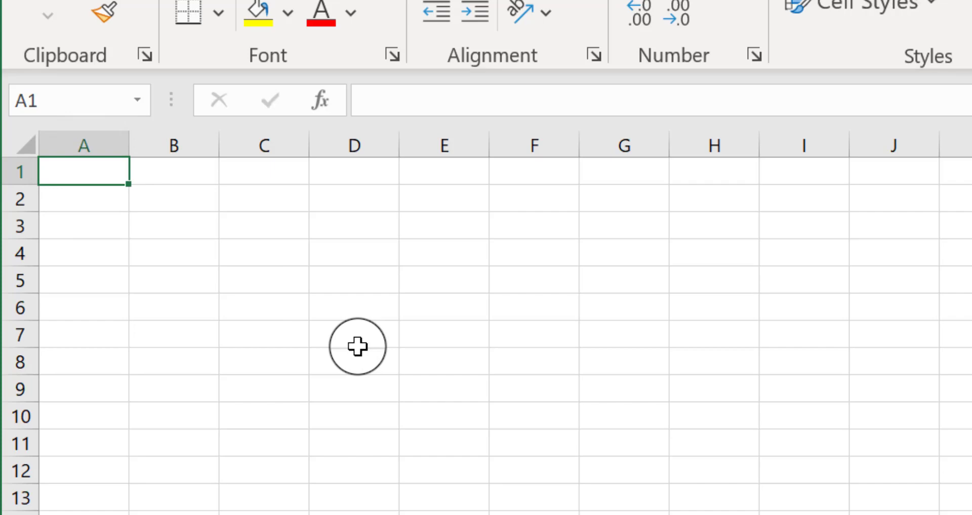
text(4556)
key(BackSpace)
key(BackSpace)
key(BackSpace)
key(BackSpace)
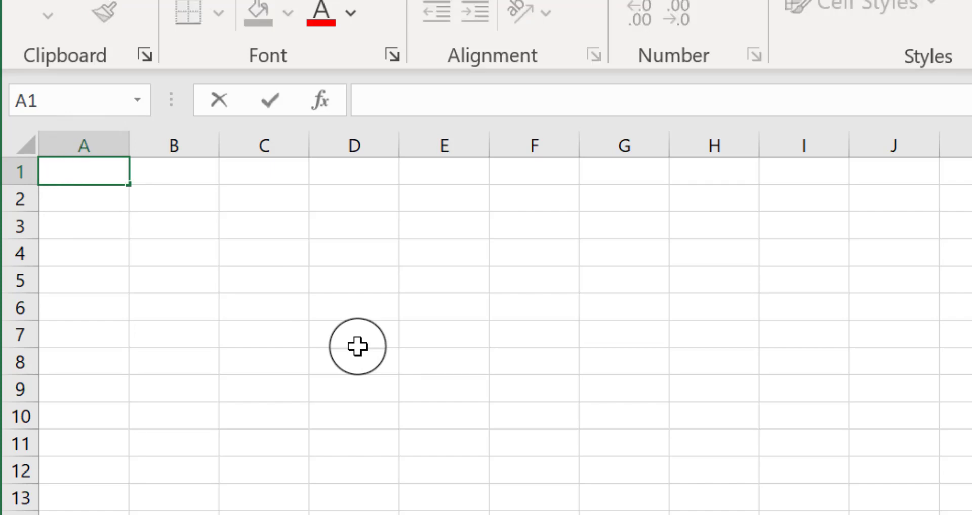
text(hello)
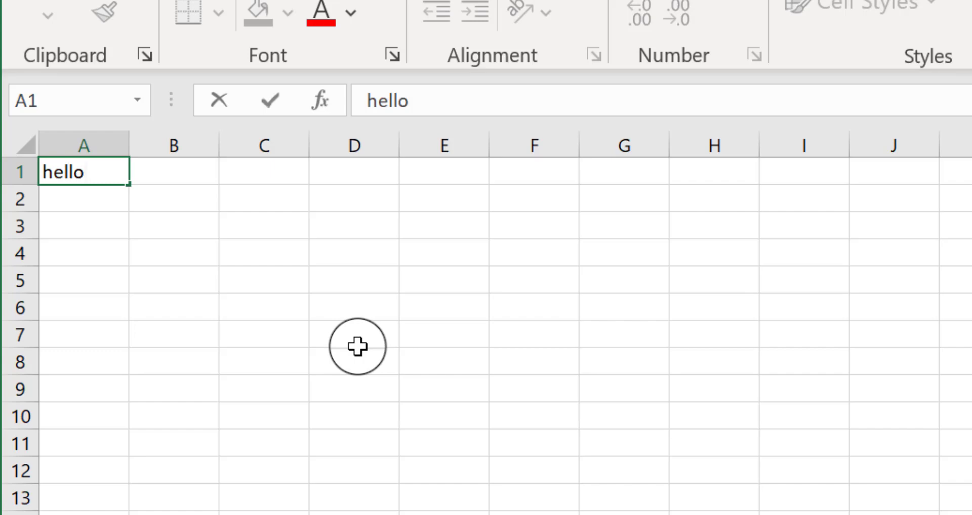
key(BackSpace)
key(BackSpace)
key(BackSpace)
key(BackSpace)
key(BackSpace)
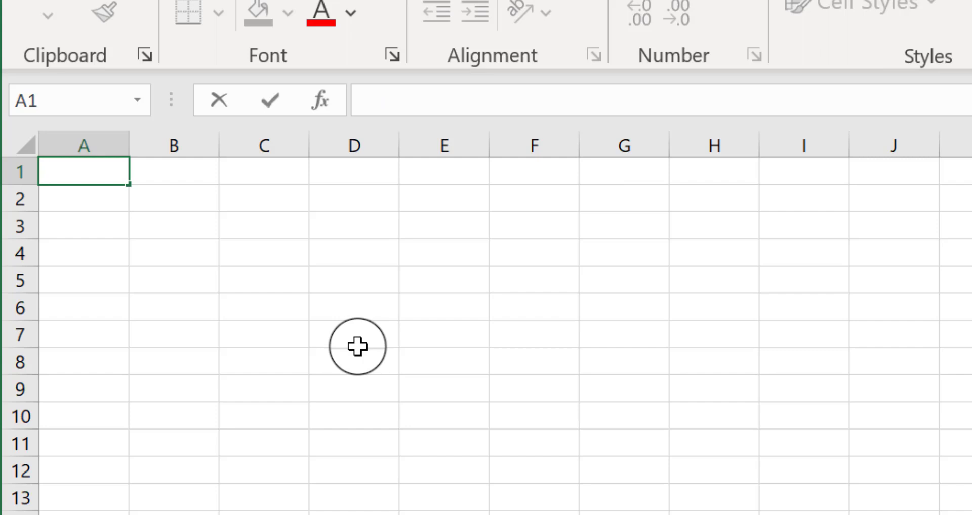
- Enter the numbers 465, 957, 108, 395, 6, 23 and 928 down column A in cells A1 to A7
text(465)
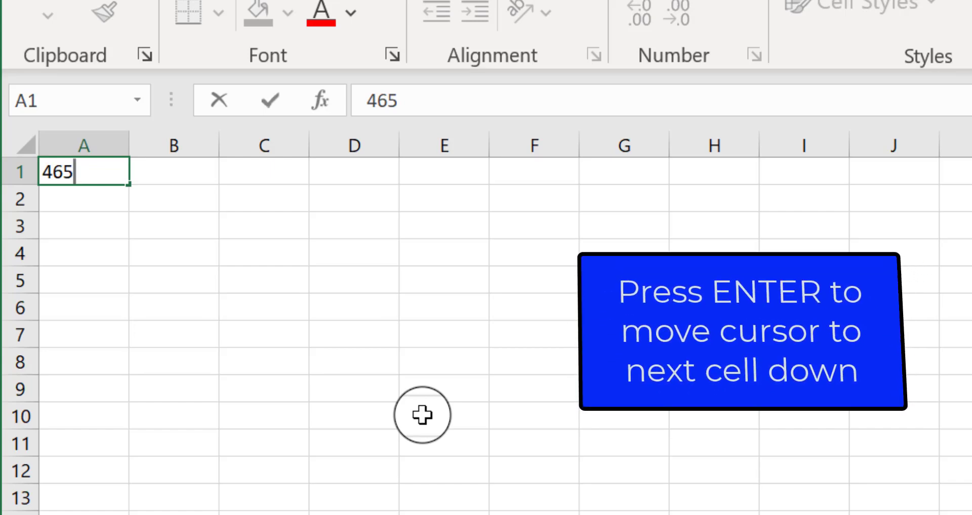
key(Return)
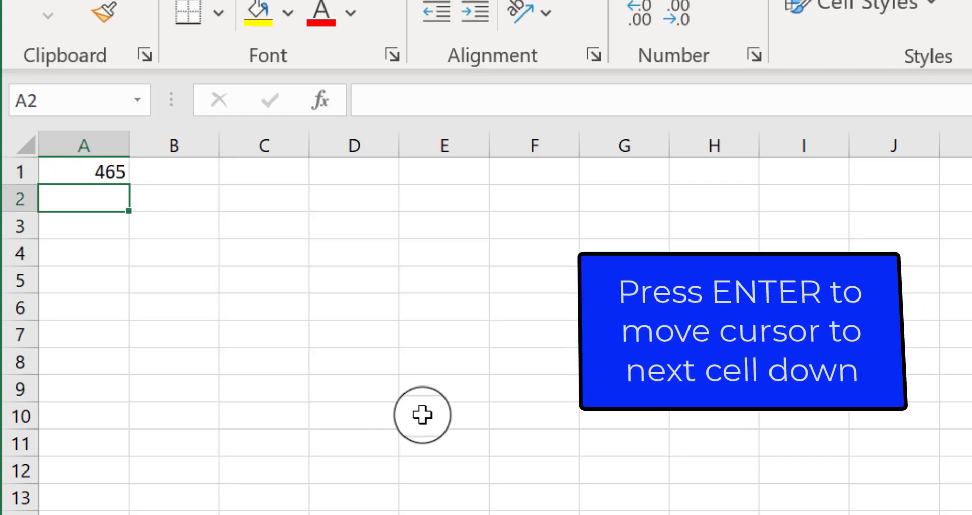
text(957)
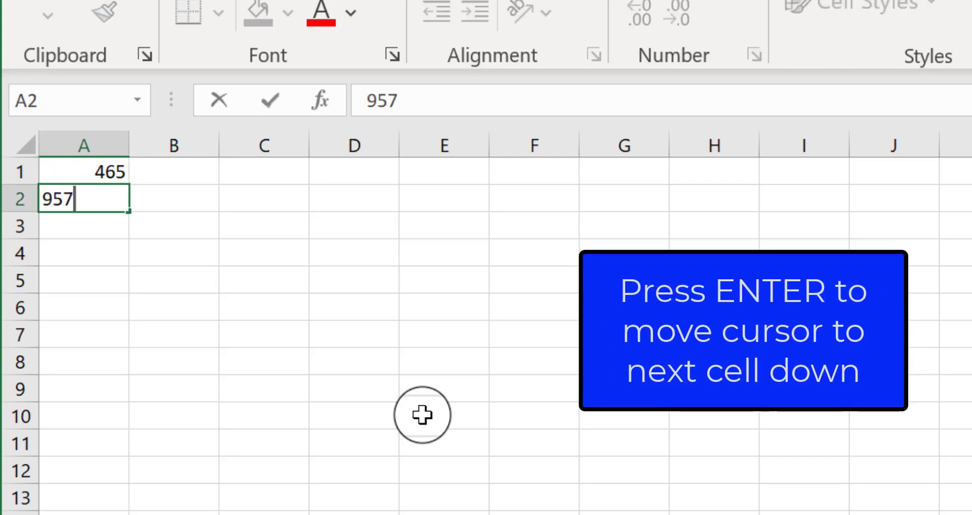
key(Return)
text(108 395 6 23 928)
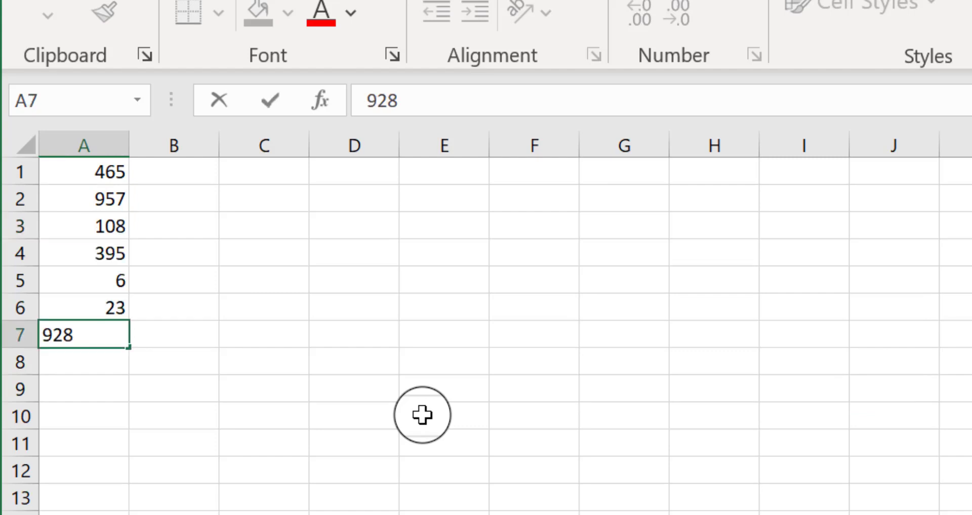
key(Return)
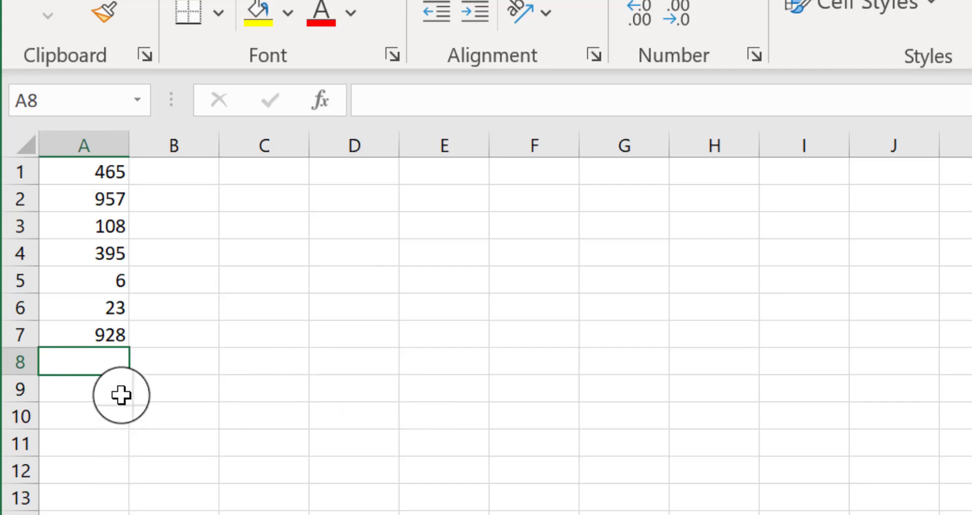
- Enter the label "Total" in cell B8, beside the empty cell below the numbers
click(84, 362)
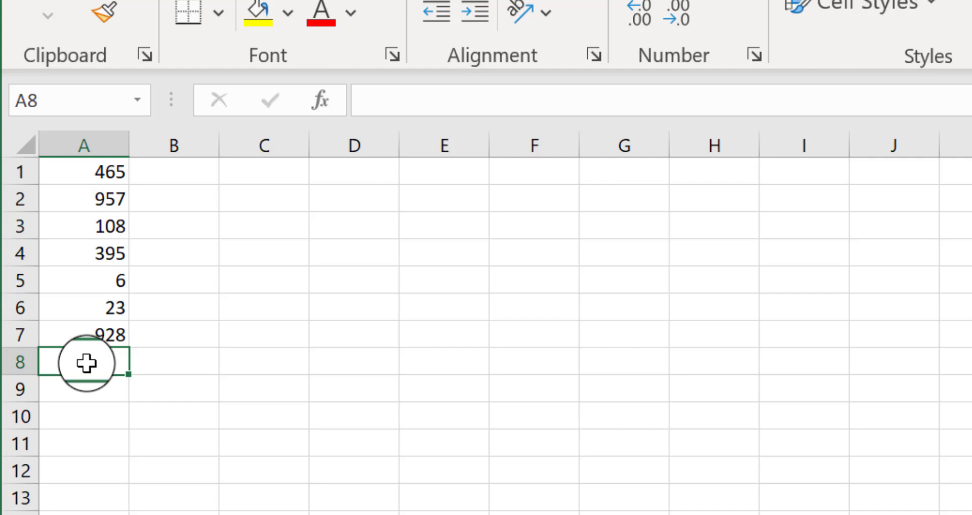
click(174, 364)
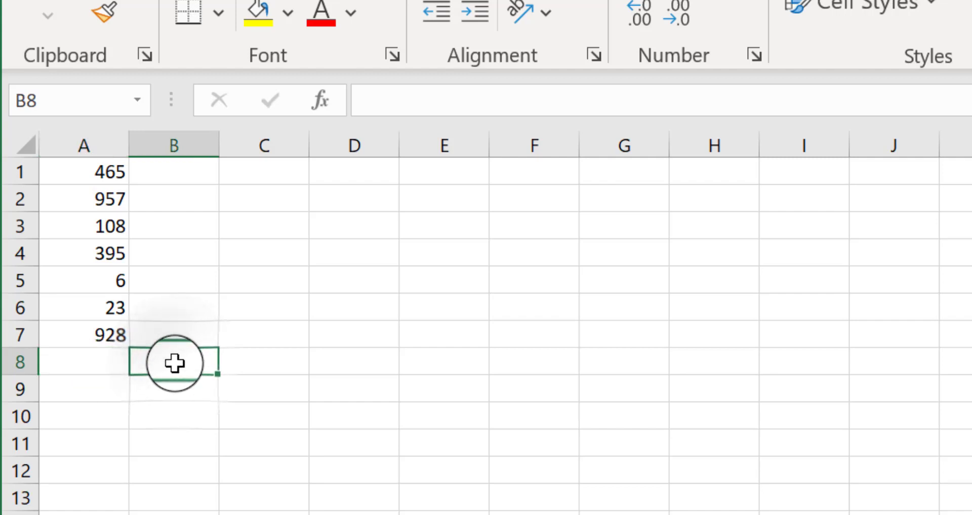
text(Total)
click(91, 363)
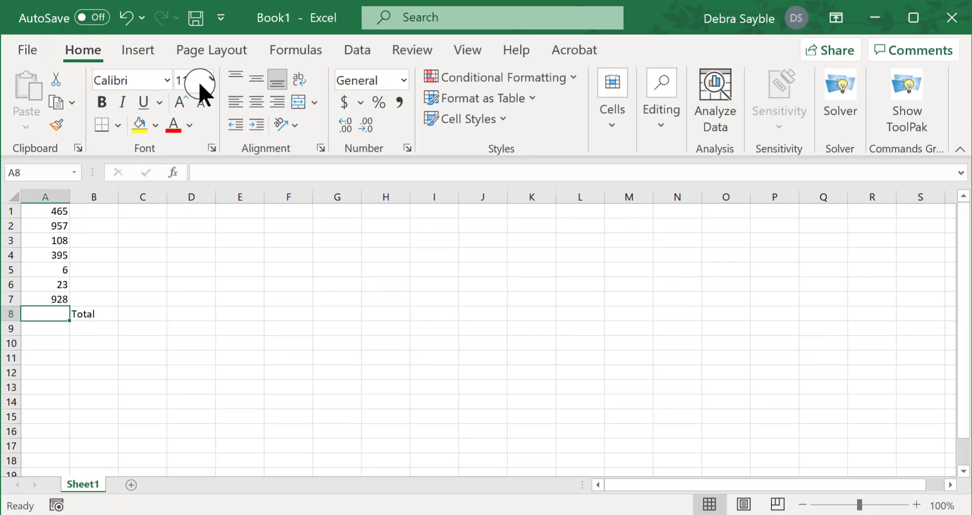
click(664, 126)
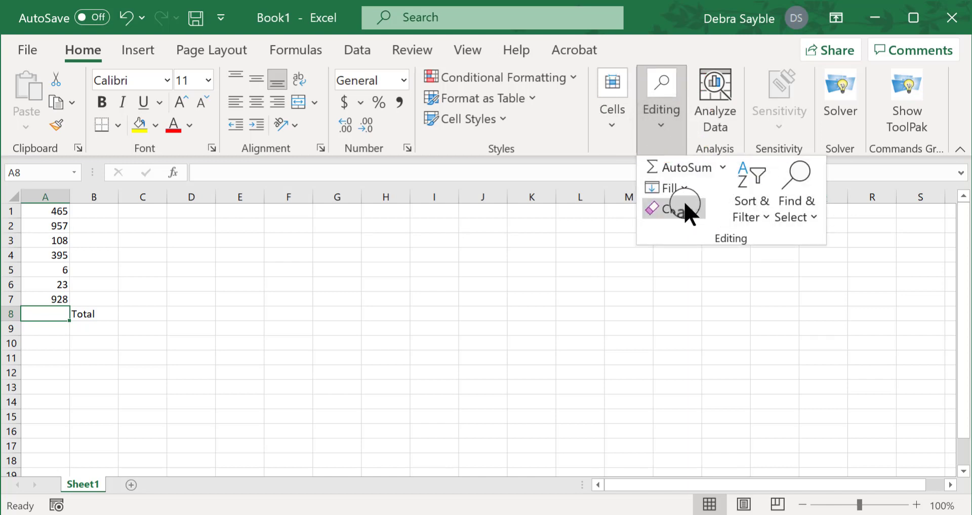
click(701, 172)
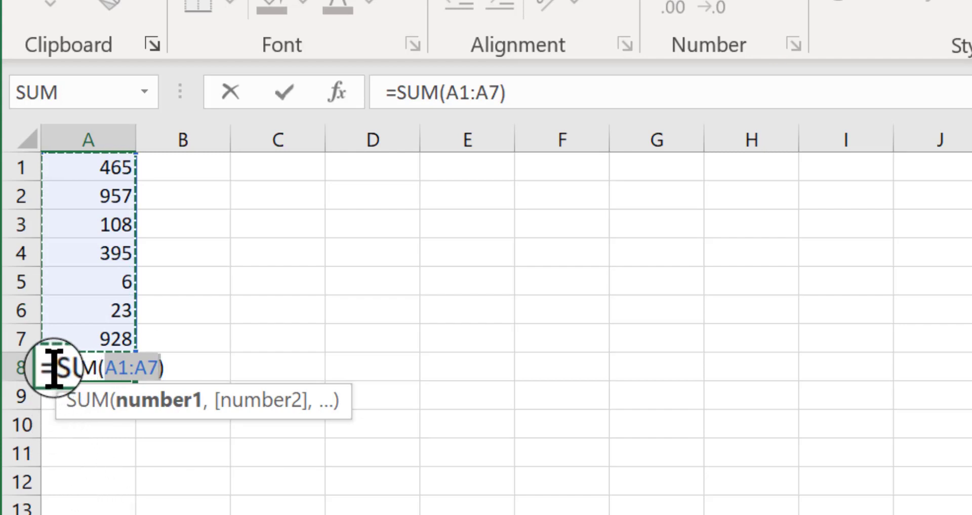
double_click(78, 368)
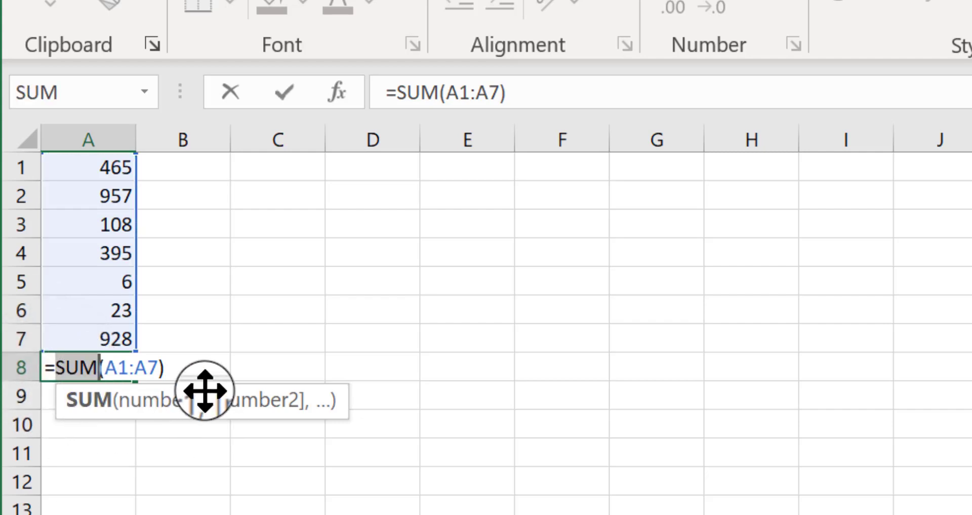
click(202, 365)
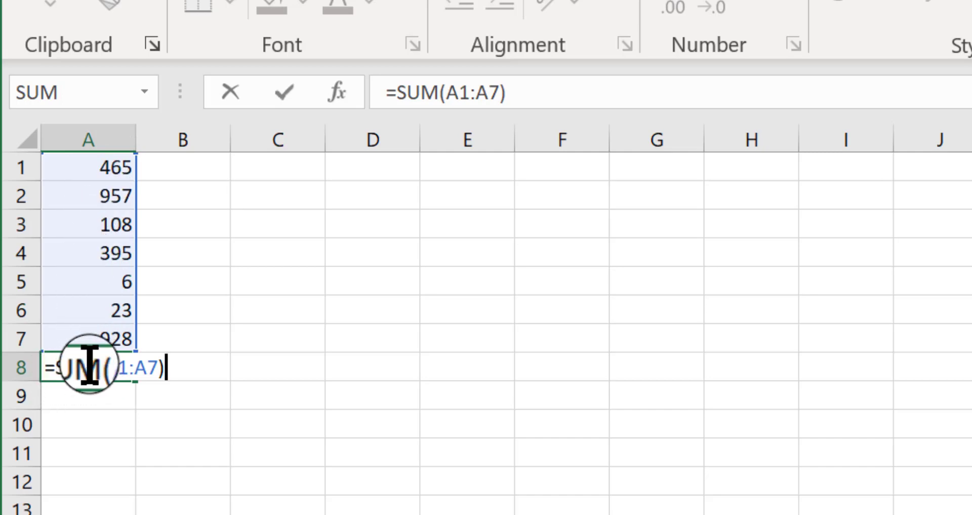
key(BackSpace)
key(BackSpace)
key(BackSpace)
key(BackSpace)
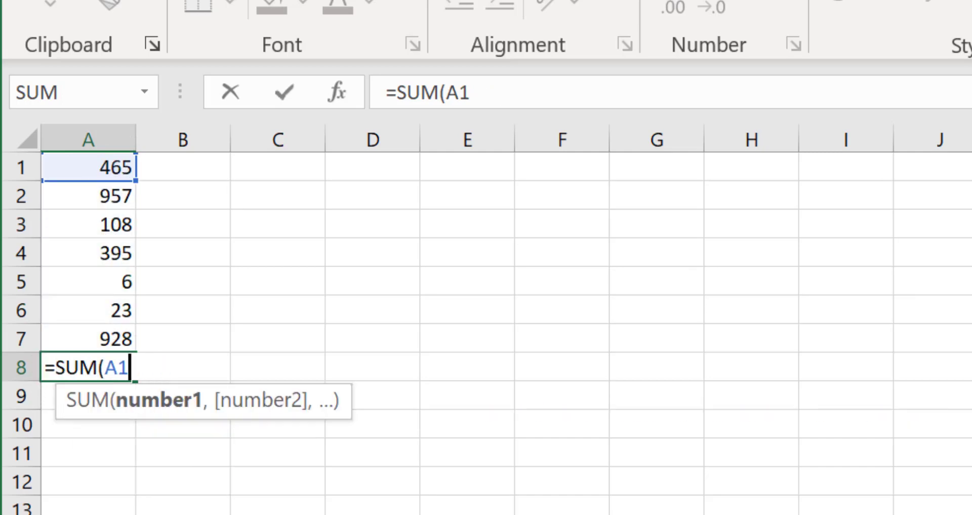
key(BackSpace)
key(BackSpace)
key(BackSpace)
key(BackSpace)
key(BackSpace)
key(BackSpace)
key(BackSpace)
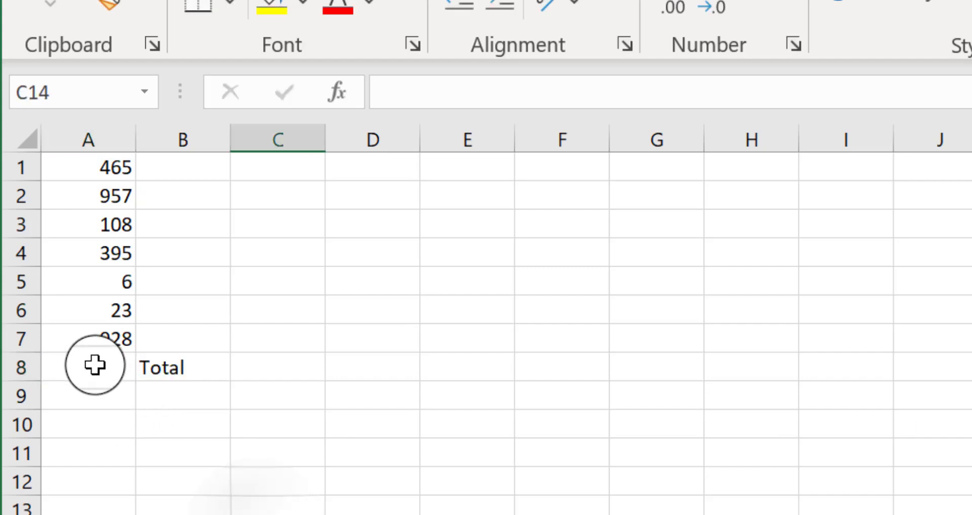
- Total cells A1:A7 in cell A8 with AutoSum
click(95, 364)
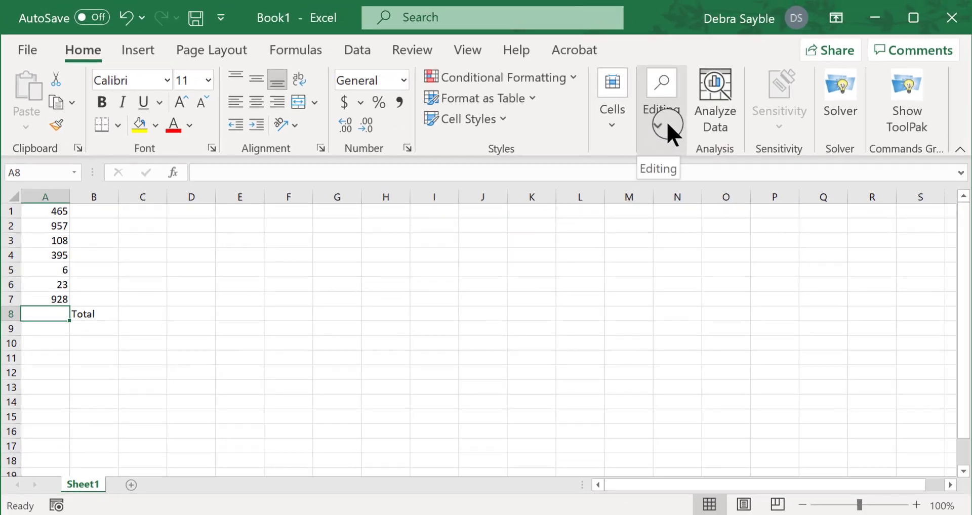
click(668, 129)
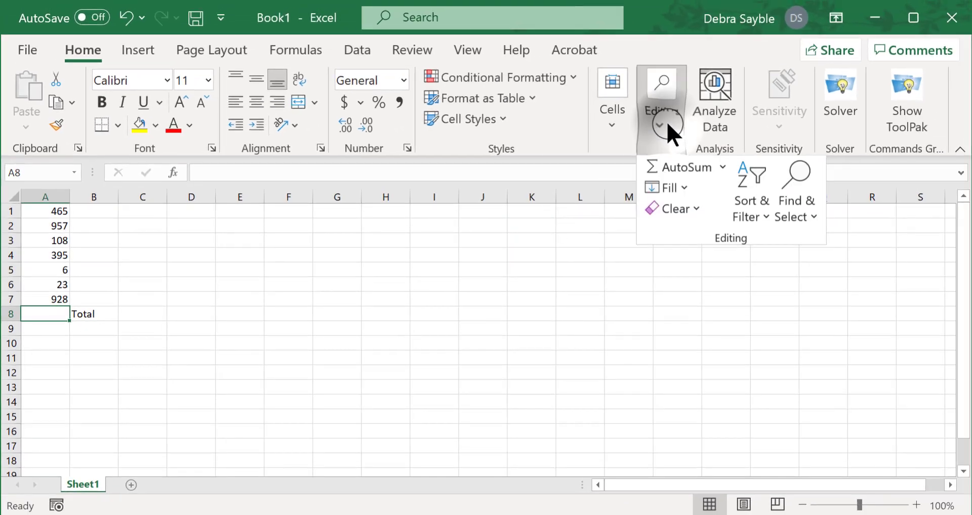
click(689, 169)
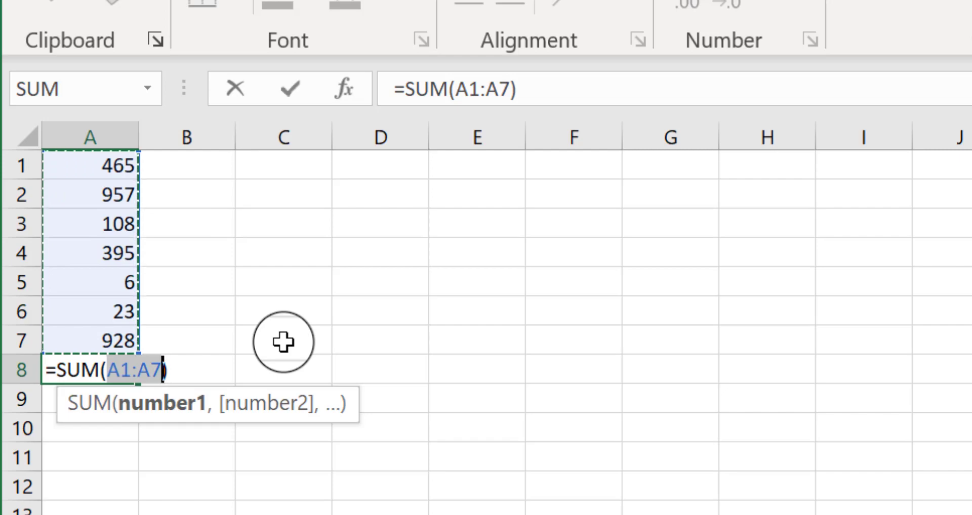
key(Return)
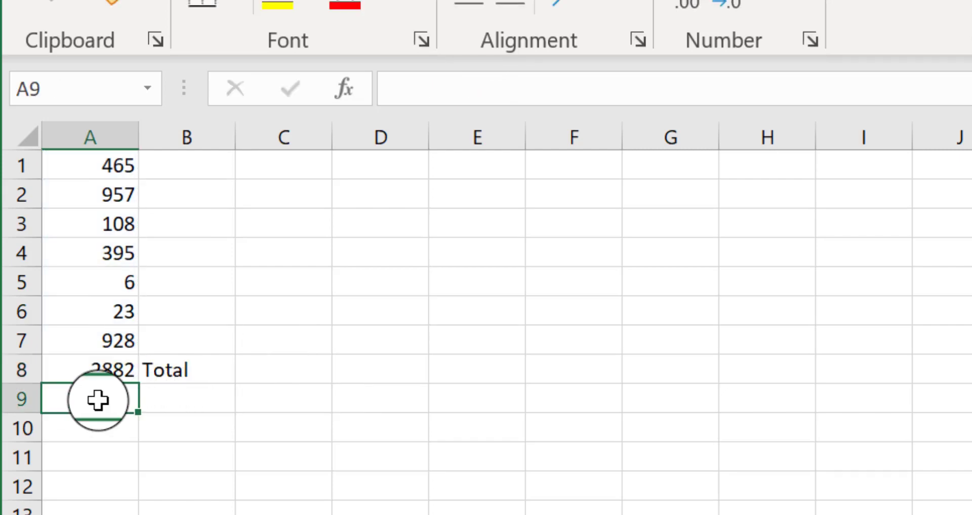
- Compare the contents of total cell A8 with the number cells A6 and A7 in the Formula Bar
click(78, 371)
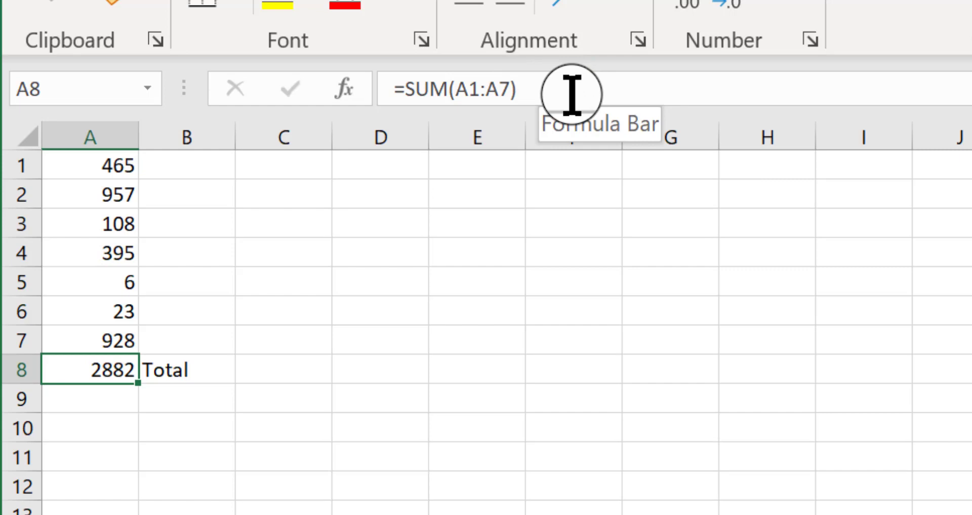
click(109, 340)
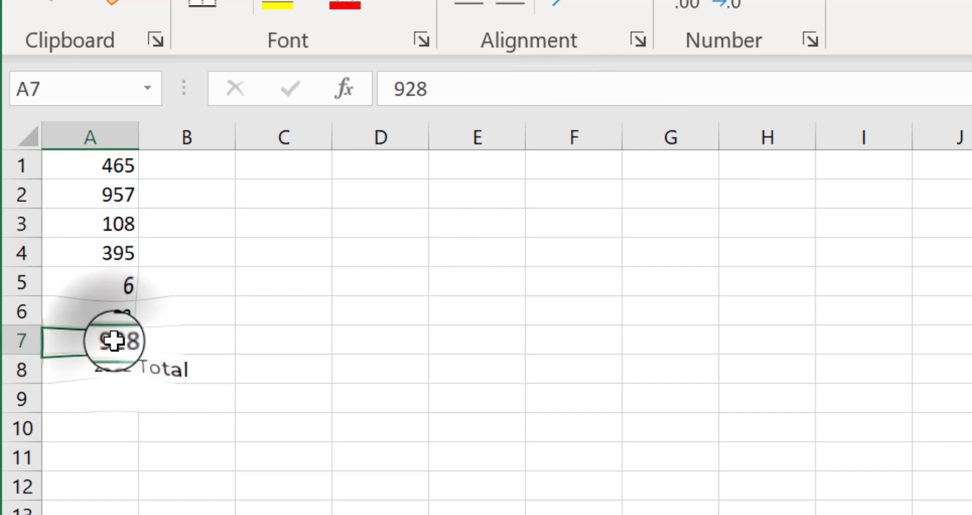
click(105, 317)
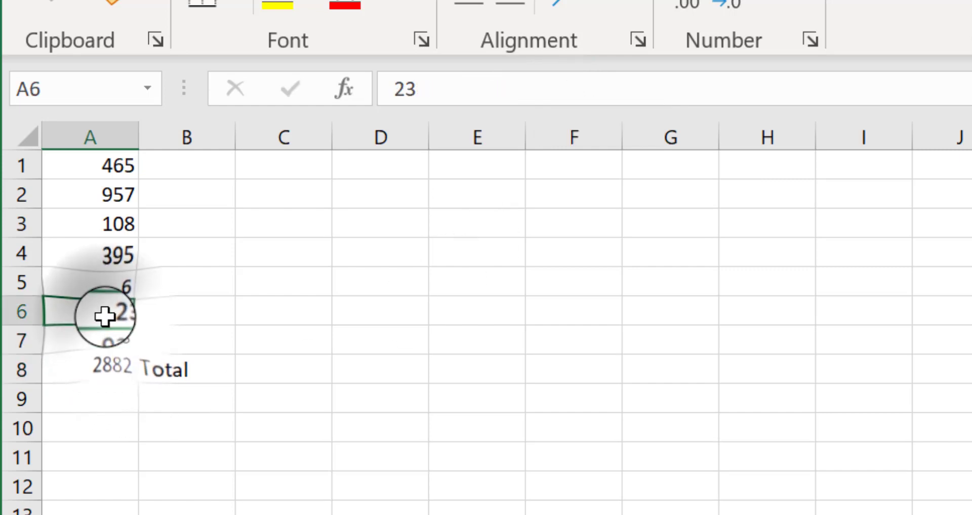
click(84, 341)
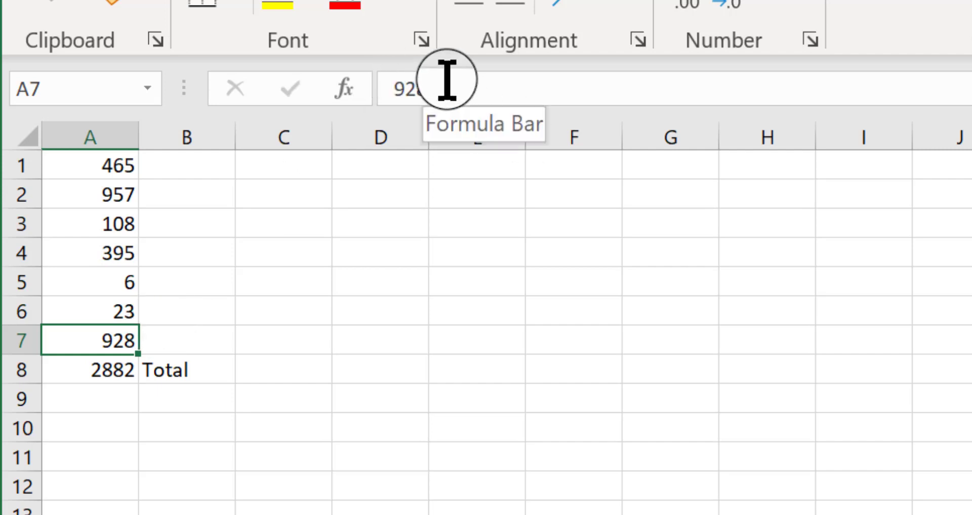
click(79, 373)
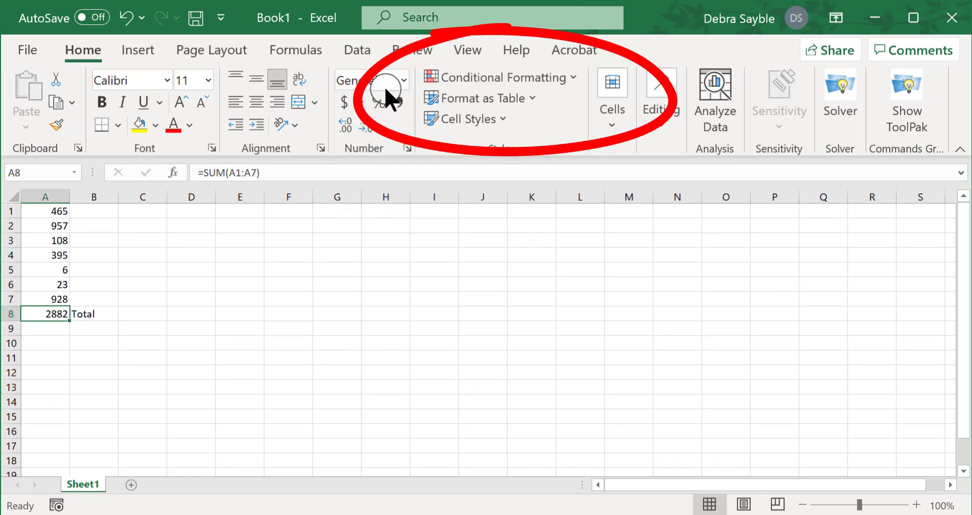
click(404, 80)
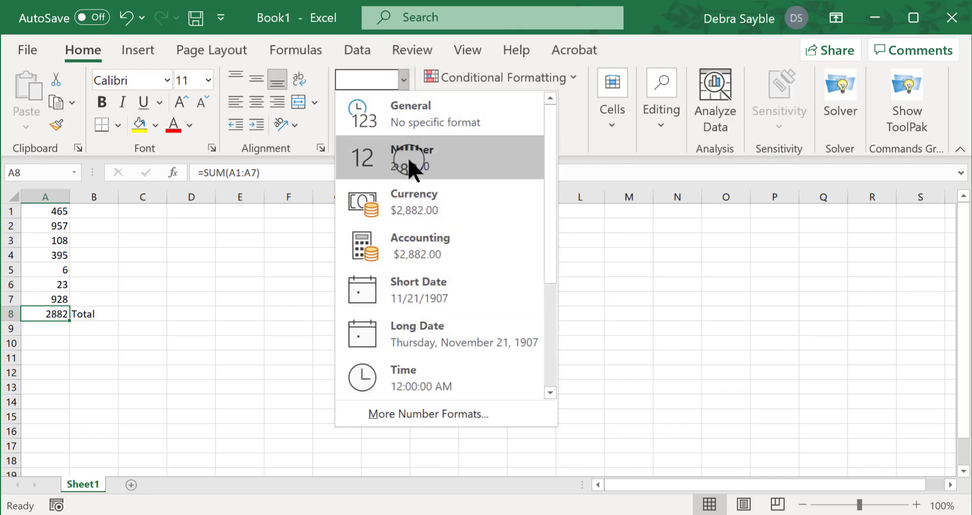
click(228, 258)
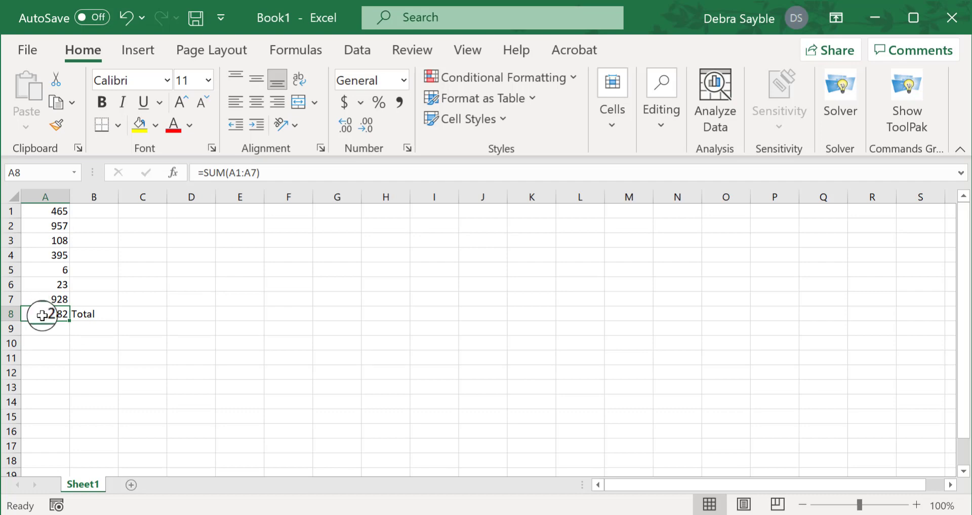
- Clear the total in cell A8 and its label in cell B8
click(82, 314)
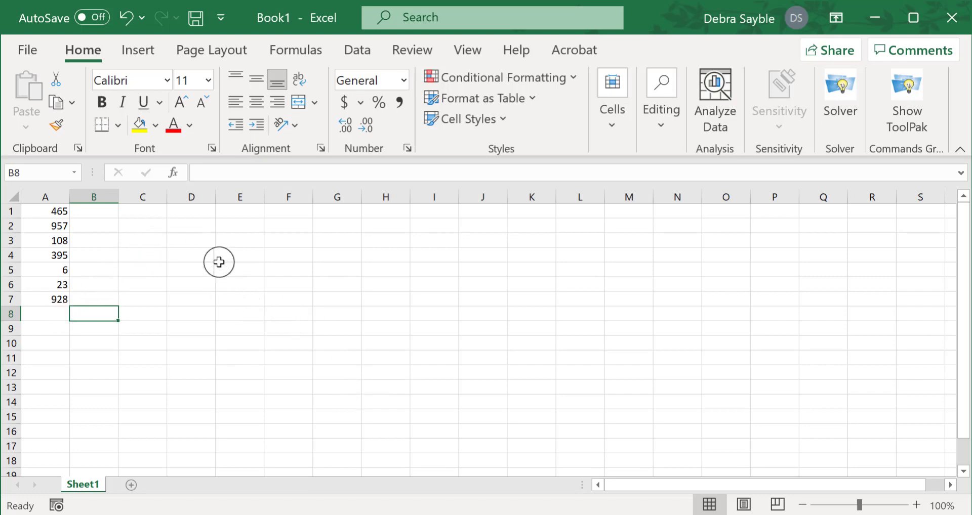
click(188, 268)
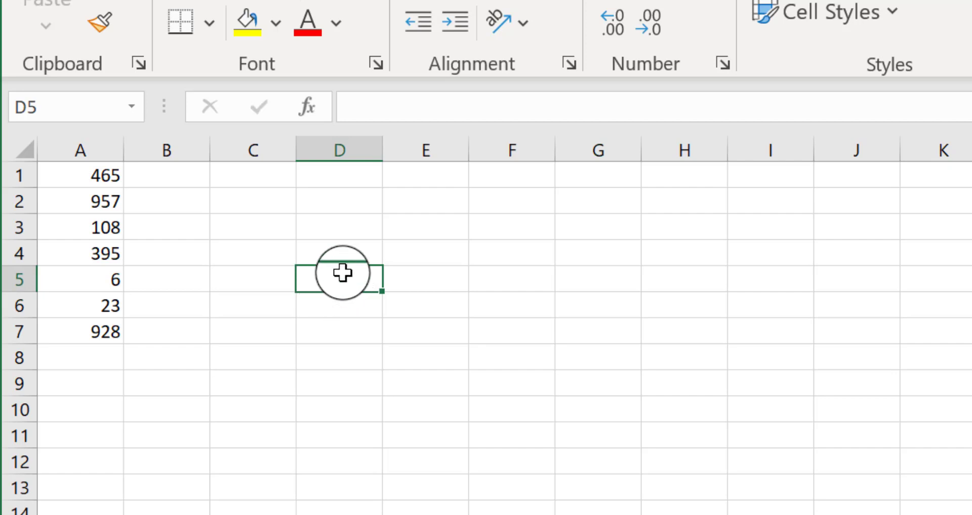
click(333, 274)
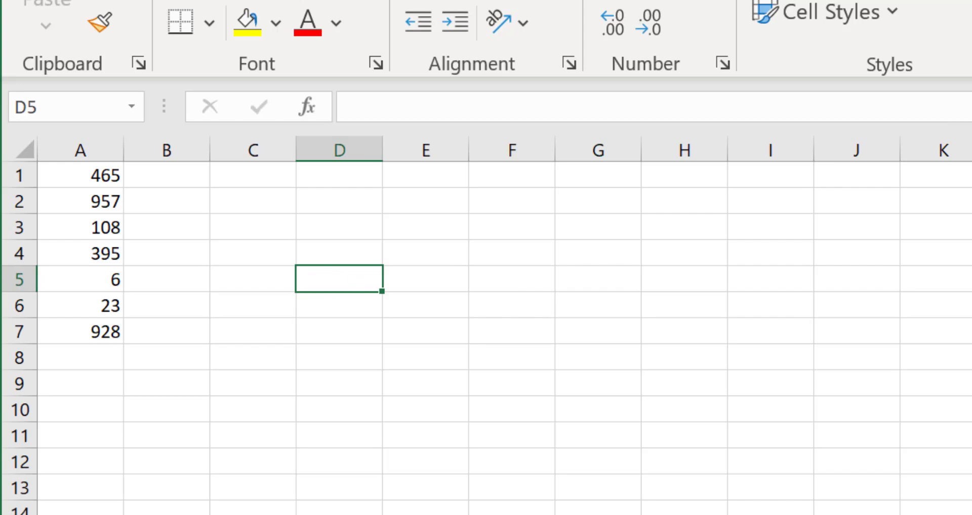
key(alt+equal)
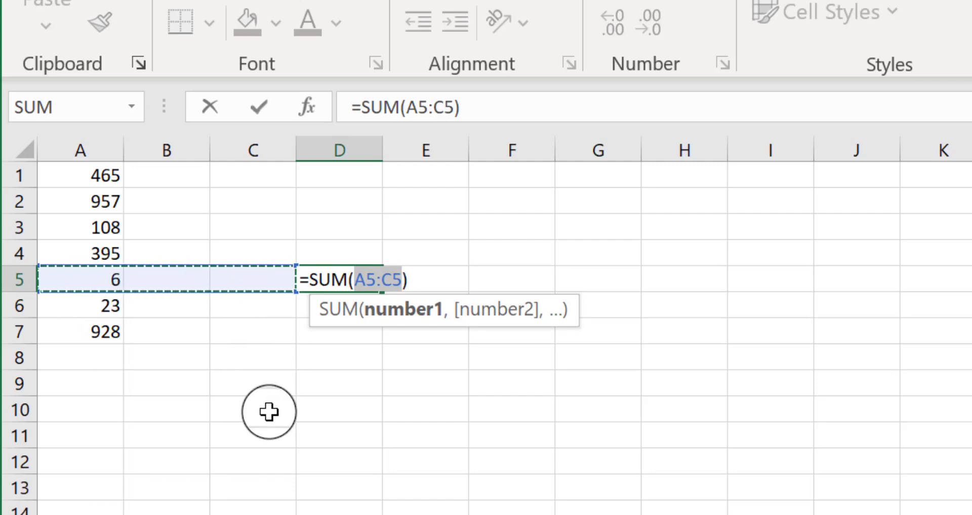
key(BackSpace)
key(BackSpace)
key(BackSpace)
key(BackSpace)
key(BackSpace)
key(BackSpace)
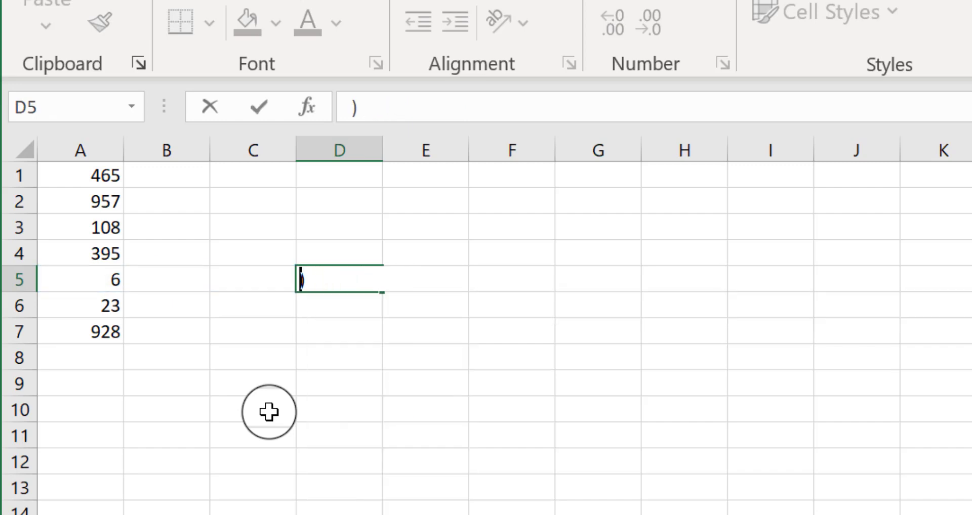
key(Delete)
click(363, 429)
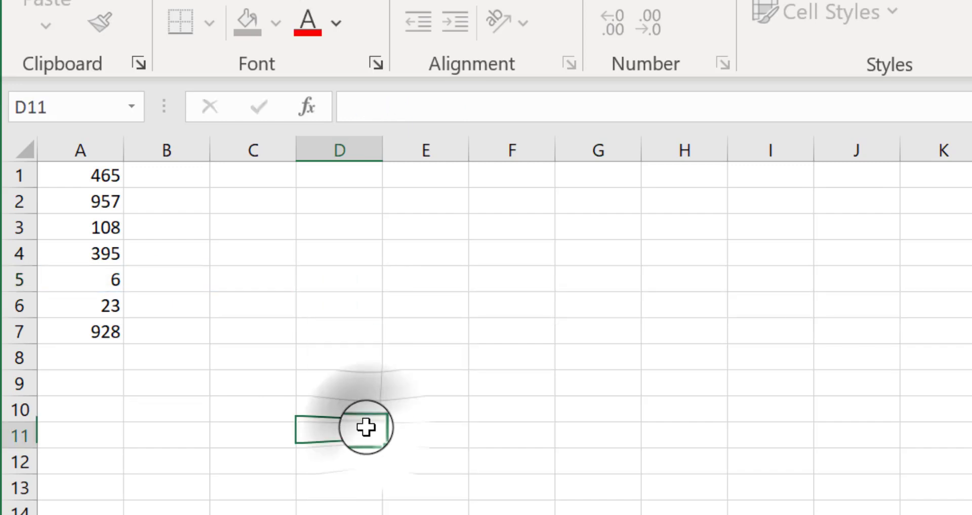
- Total cells A1 to A7 in cell D5 with a manually written formula, =SUM(a1:a7)
click(336, 279)
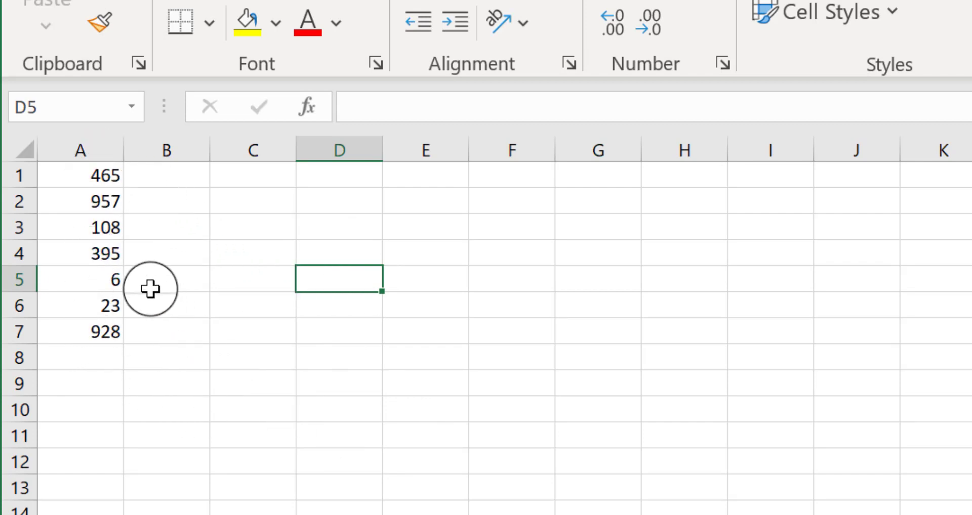
click(342, 281)
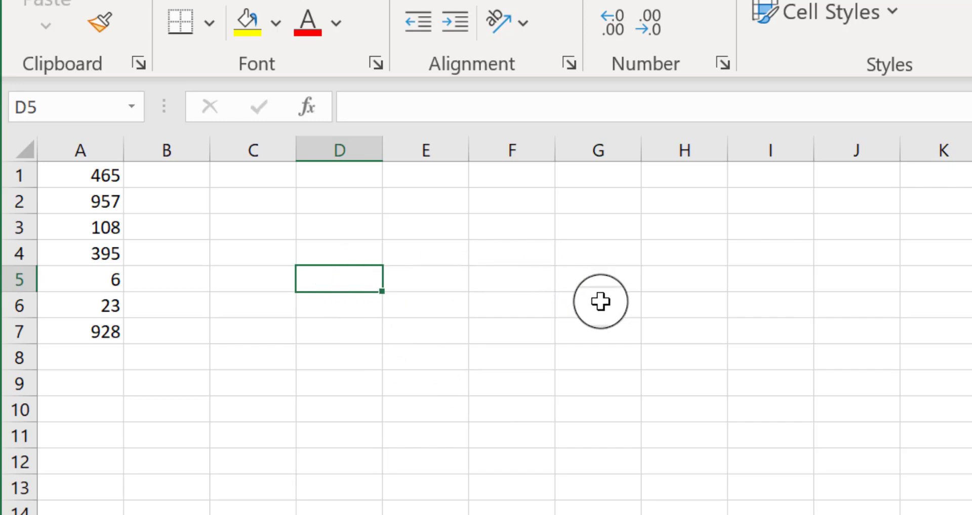
text(=)
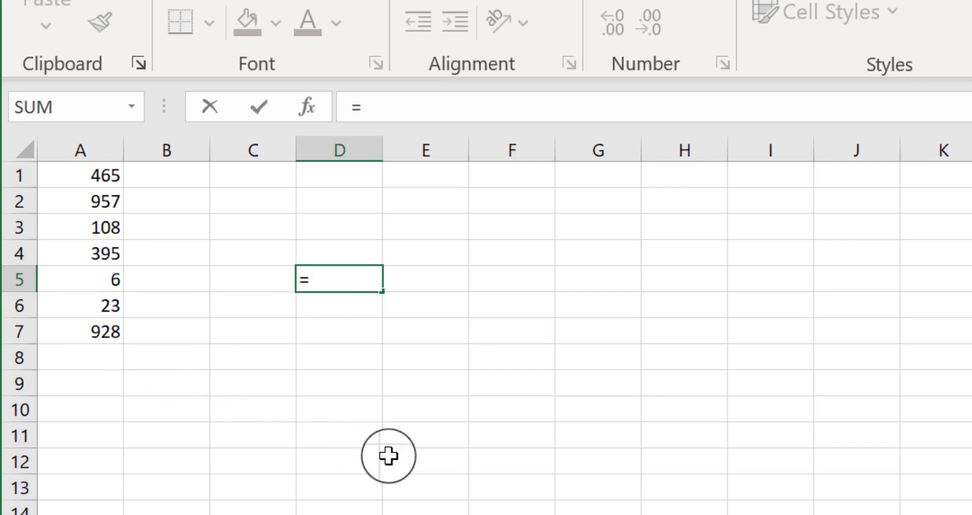
text(s)
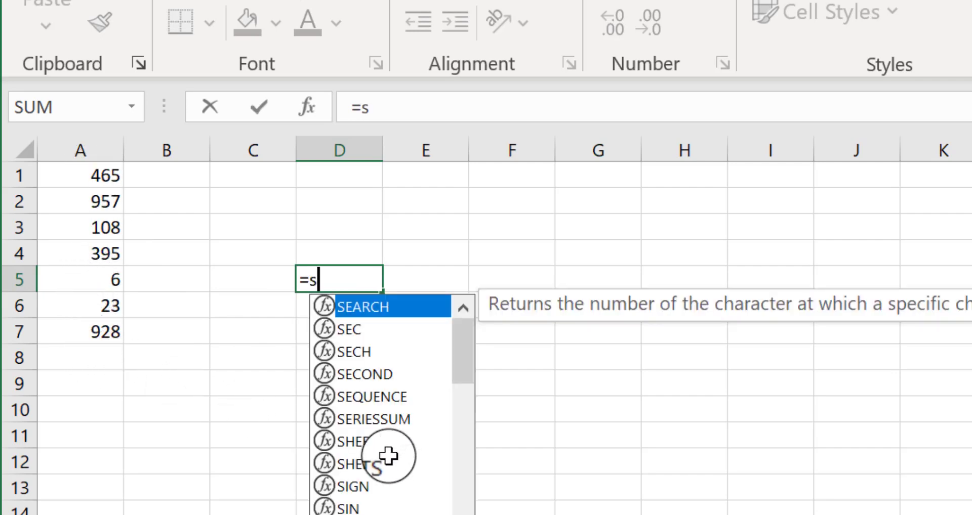
text(um)
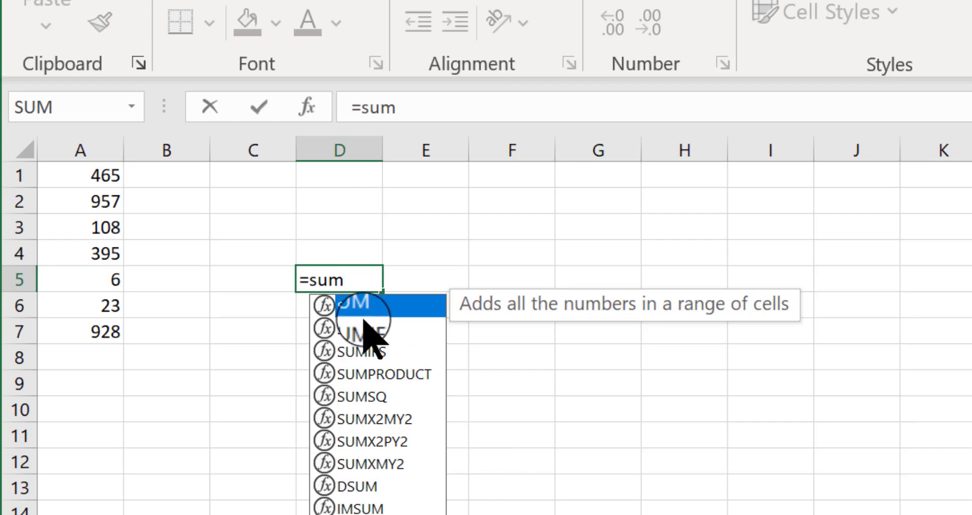
double_click(363, 304)
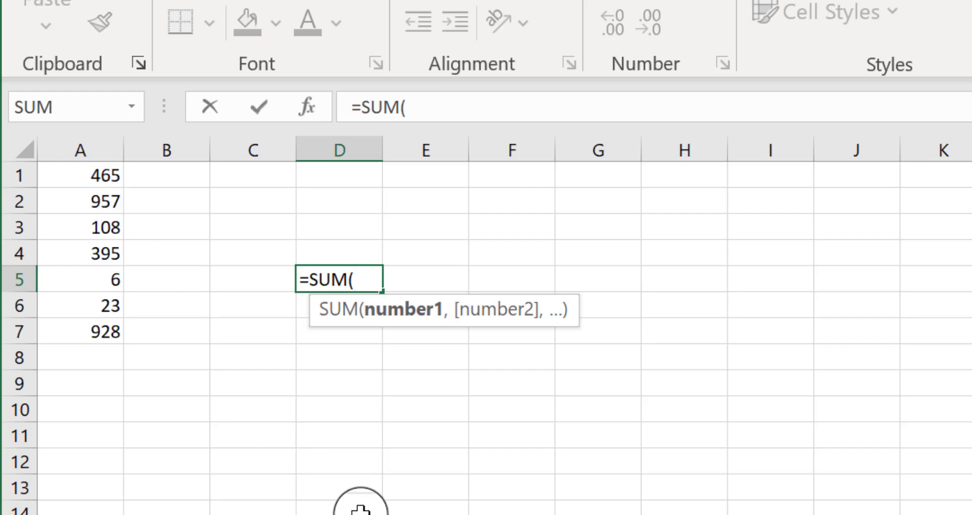
text(a1)
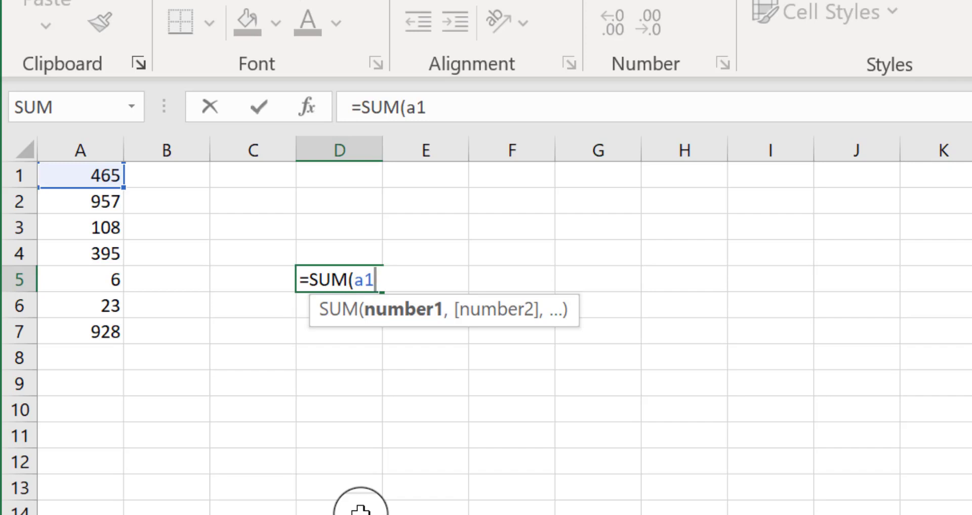
text(:a)
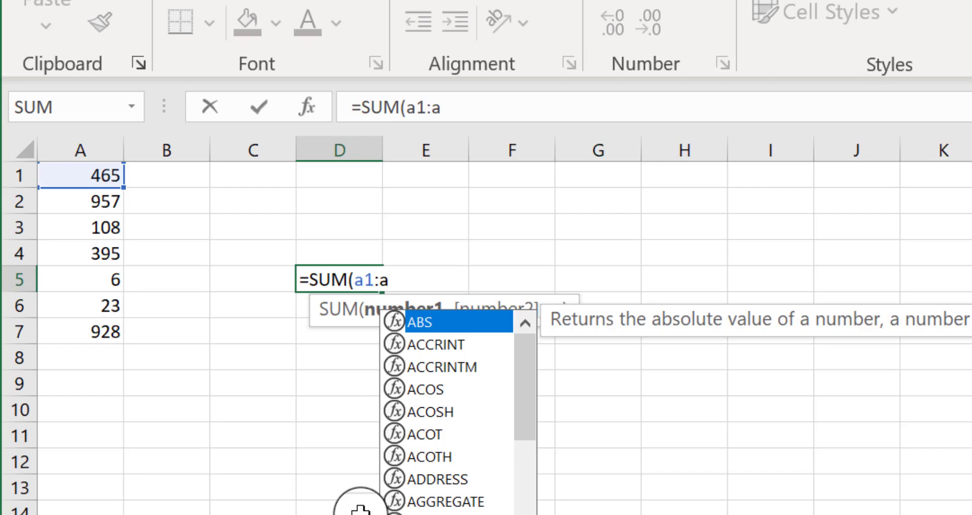
text(7)
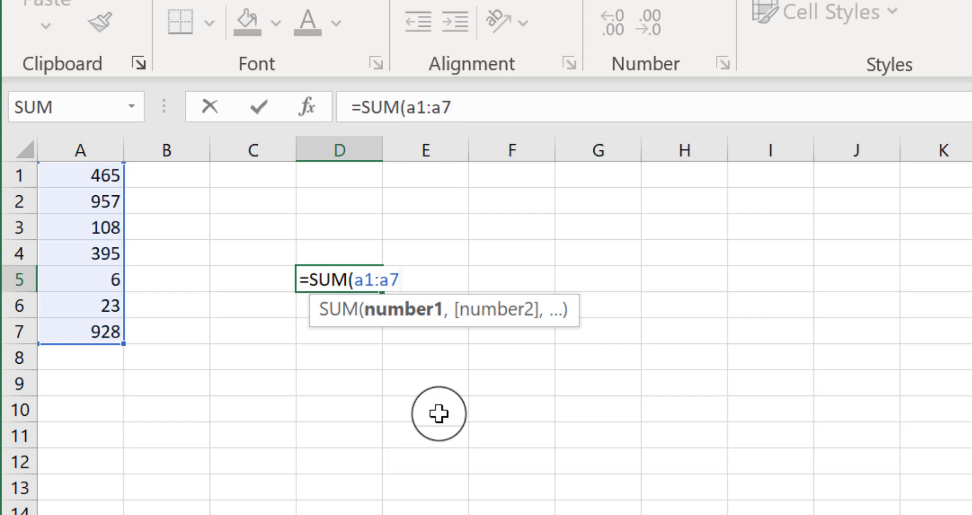
text())
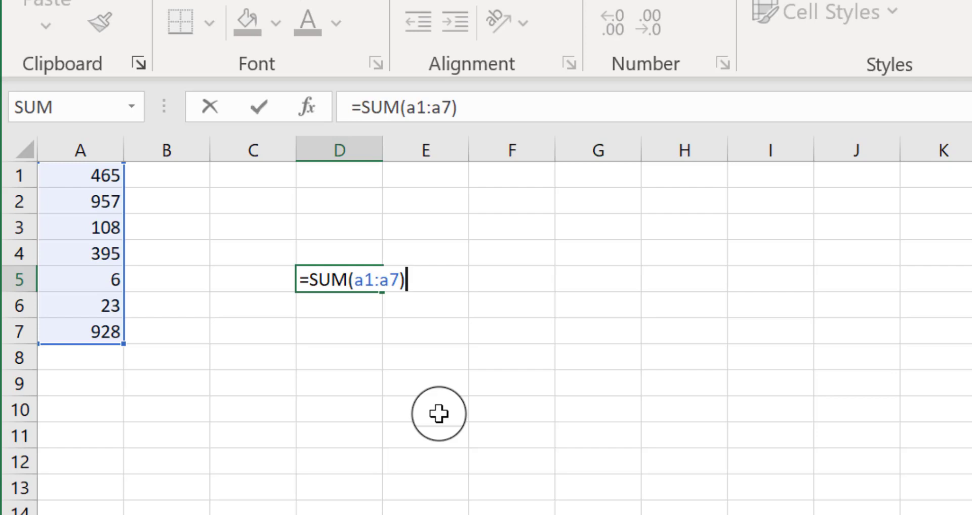
key(Return)
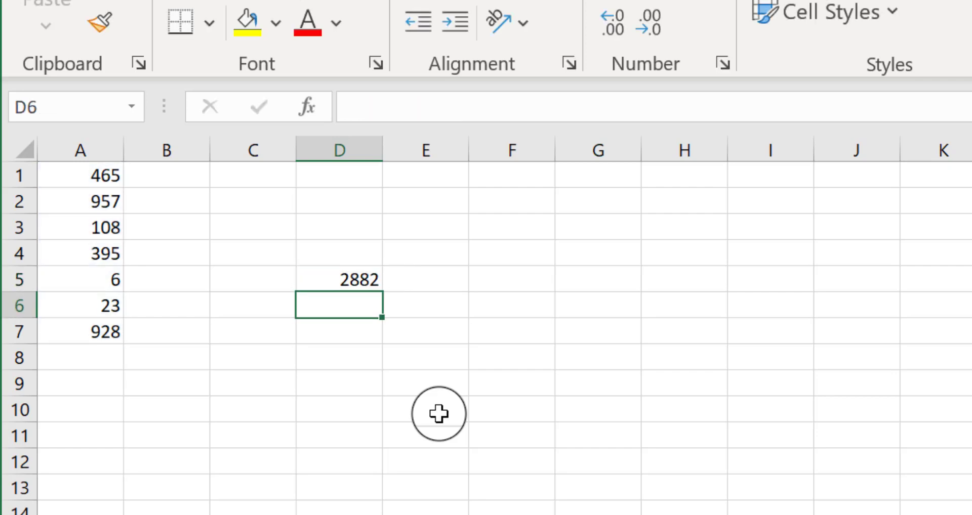
click(329, 273)
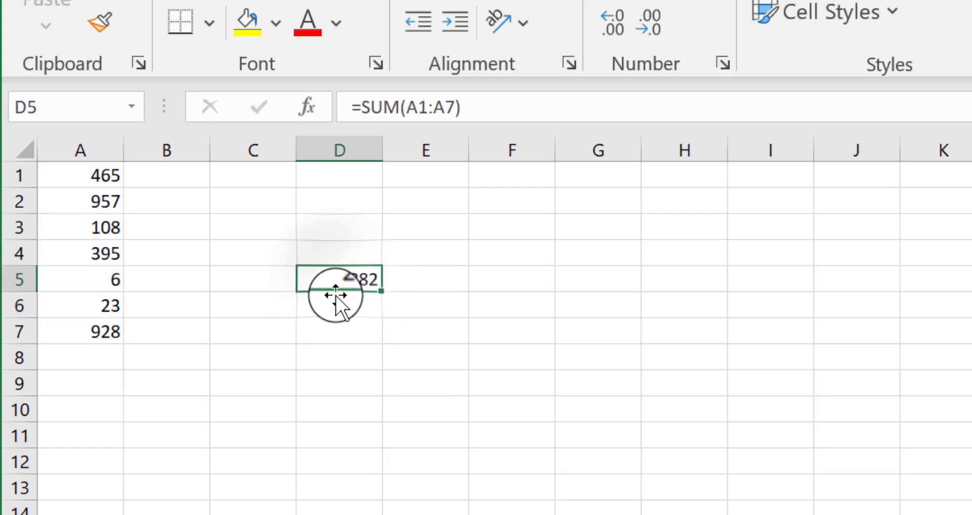
- Enter the label "Total" in cell E5, beside the SUM formula's cell
click(436, 279)
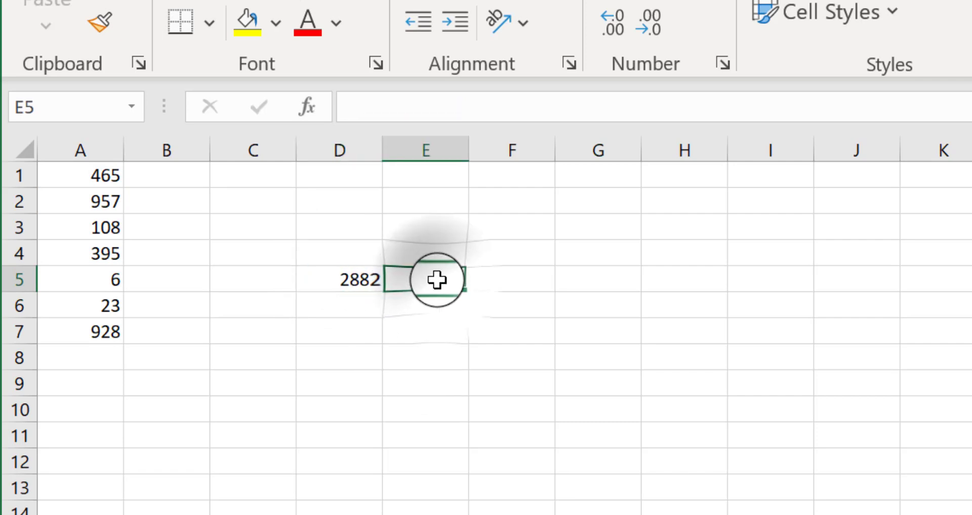
text(Total)
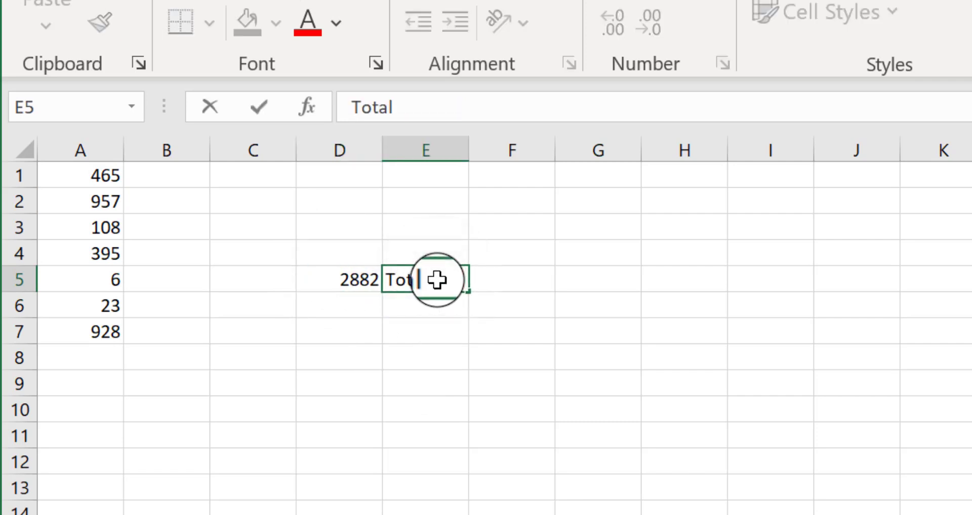
key(Return)
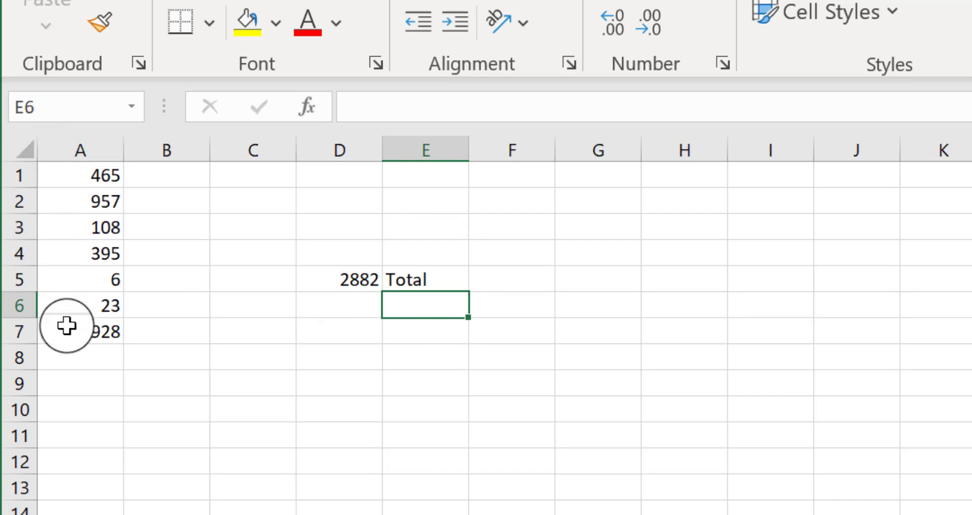
click(348, 280)
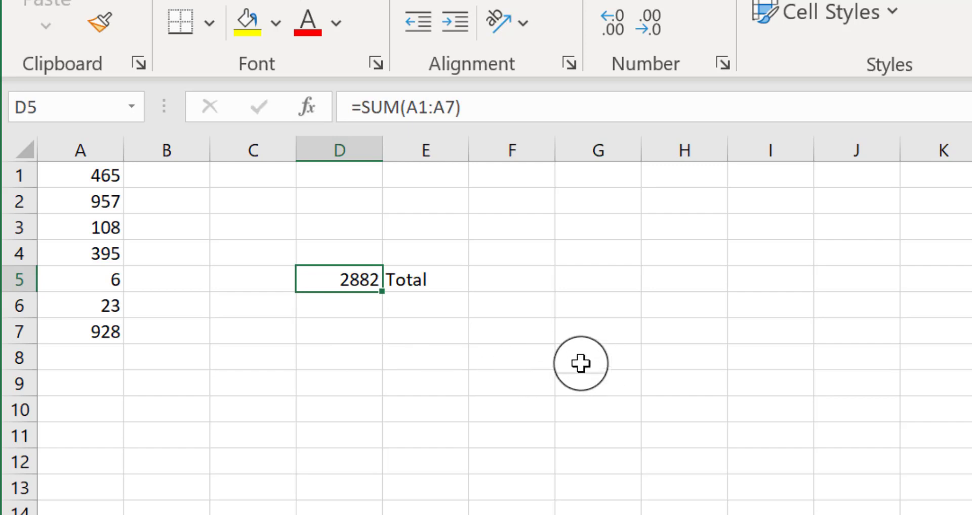
- Add two numbers directly in cell G2 with the formula =378+109
click(586, 198)
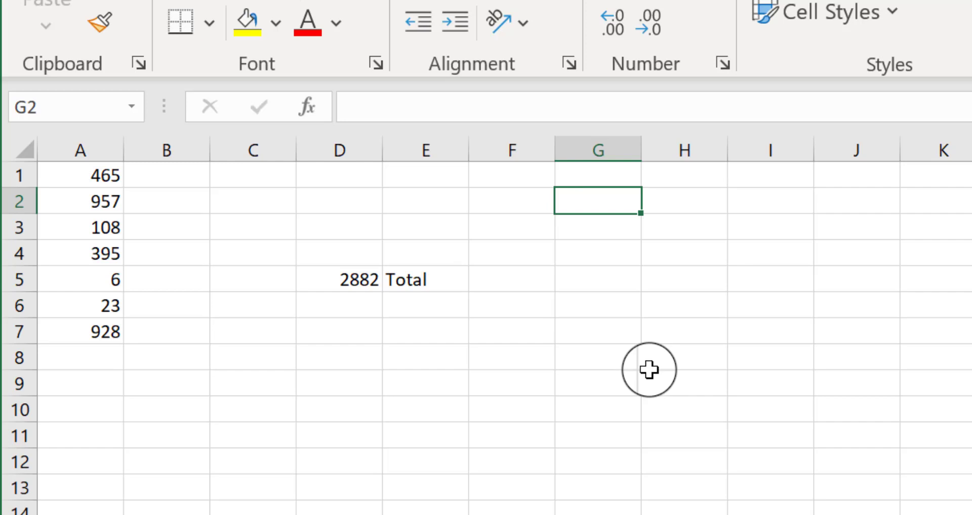
text(=)
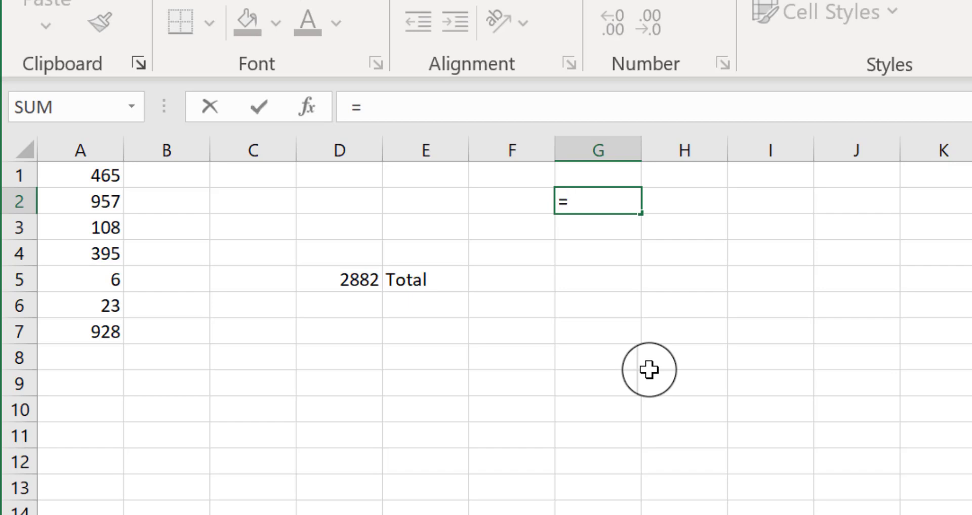
text(3 78)
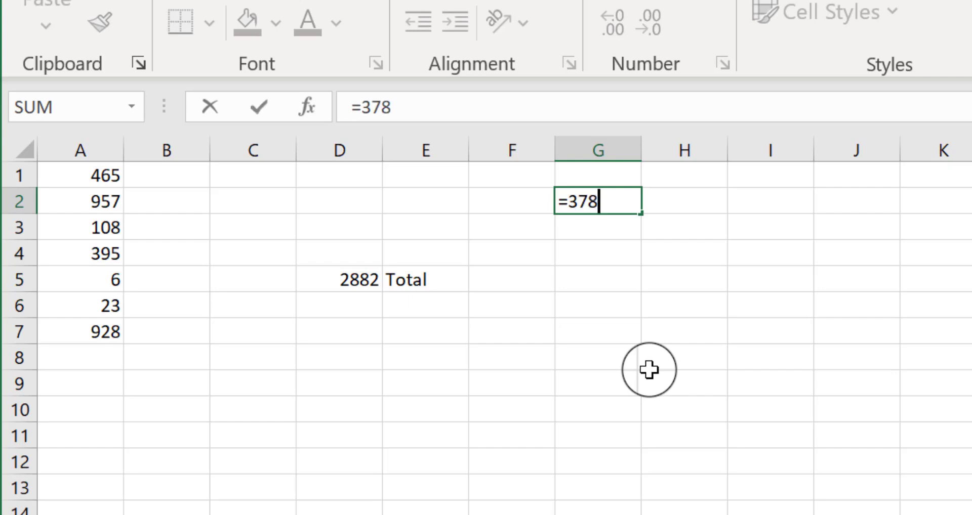
text(+109)
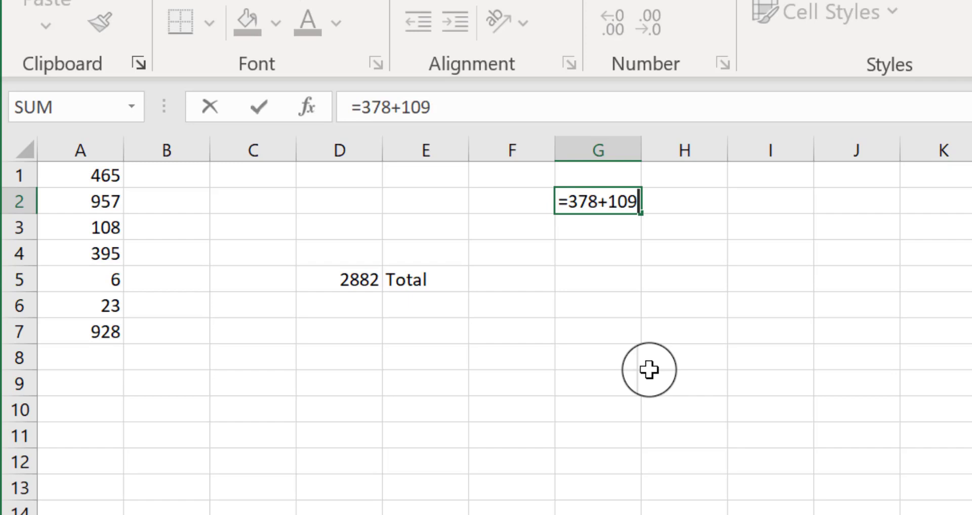
key(Return)
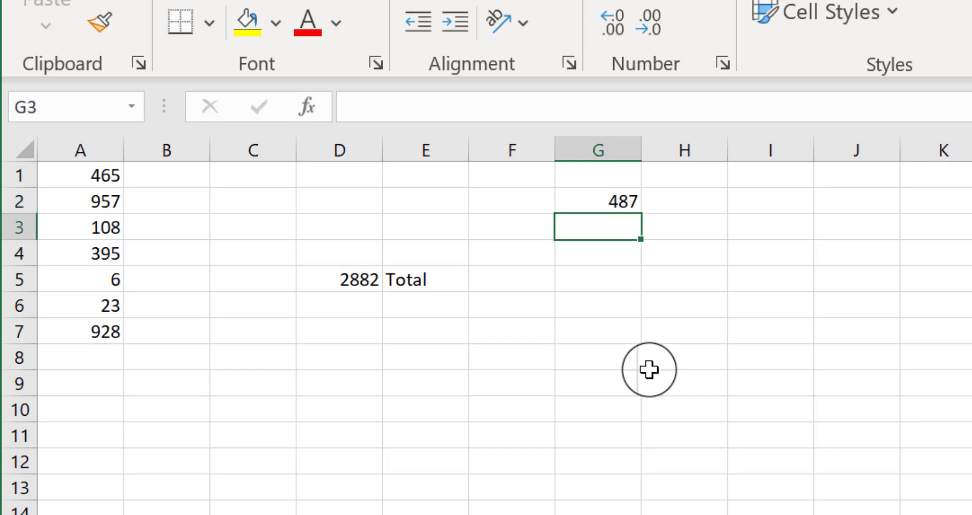
click(595, 200)
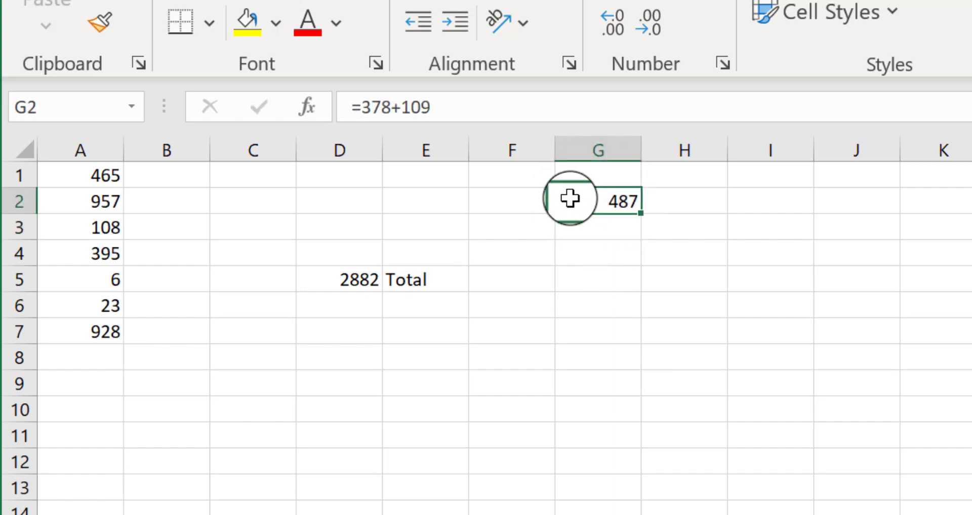